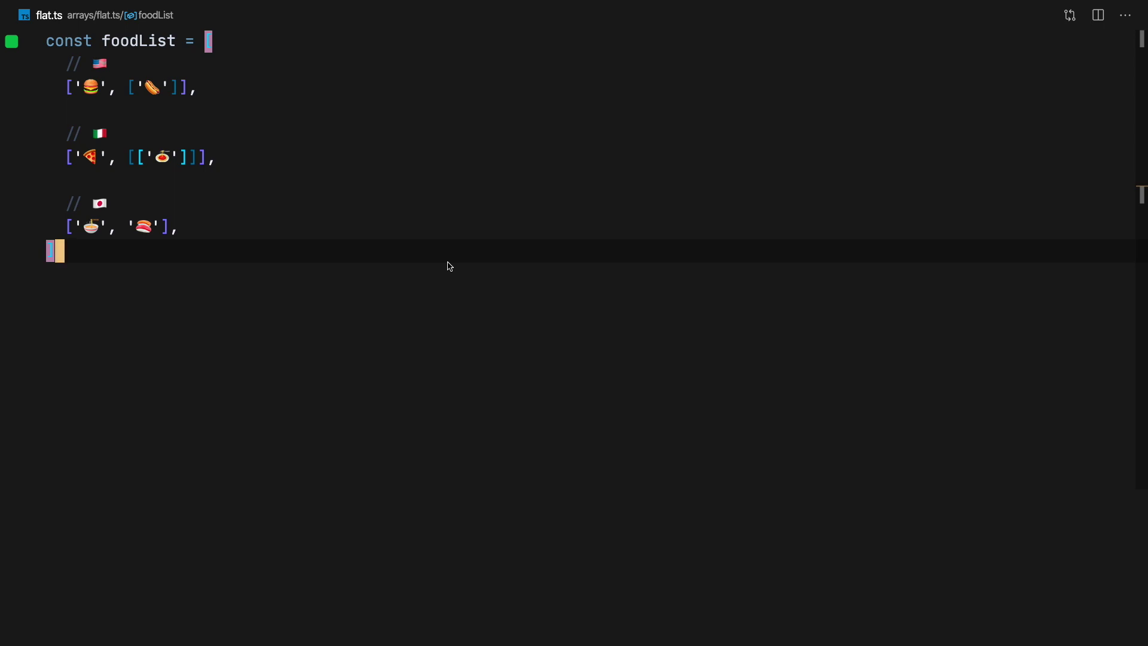
Close the foodList array with its bracket and start an empty line below.
key(Return)
key(Return)
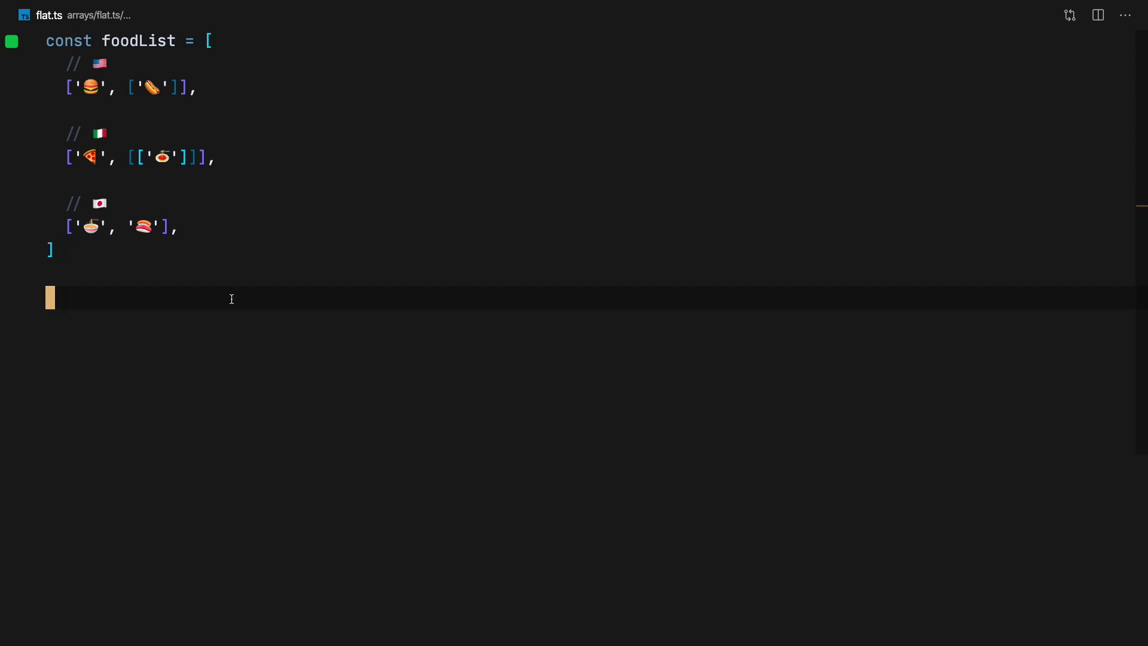
text(console.log(foodList.flat()
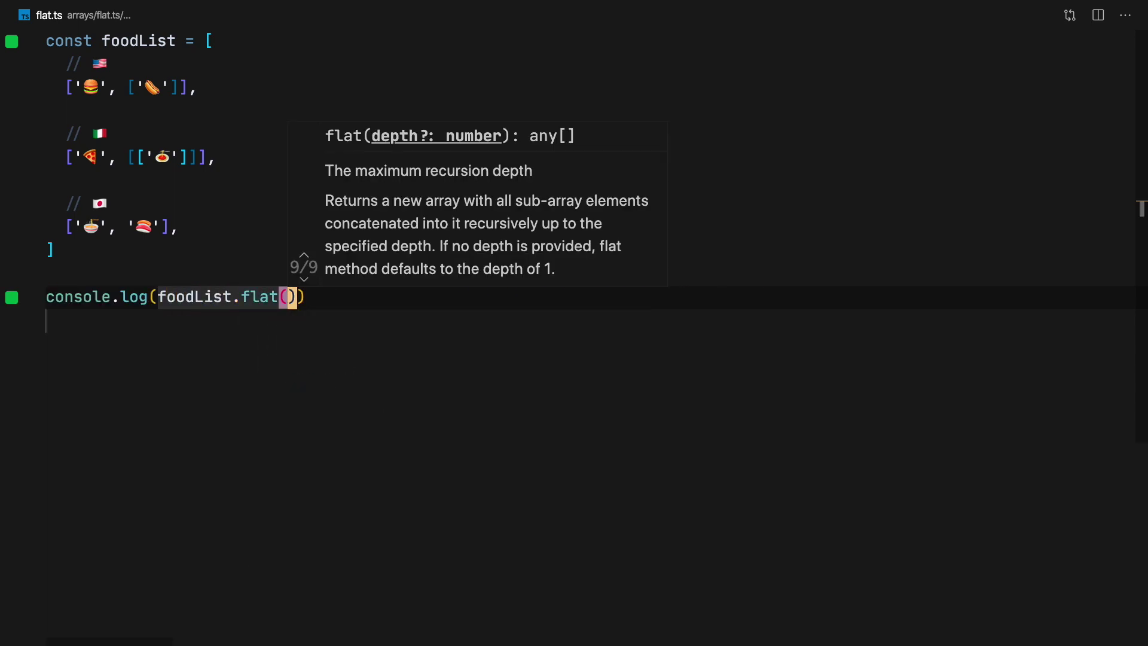
text())
Finish the console.log(foodList.flat()) line showing the one-level flattened array inline.
key(Escape)
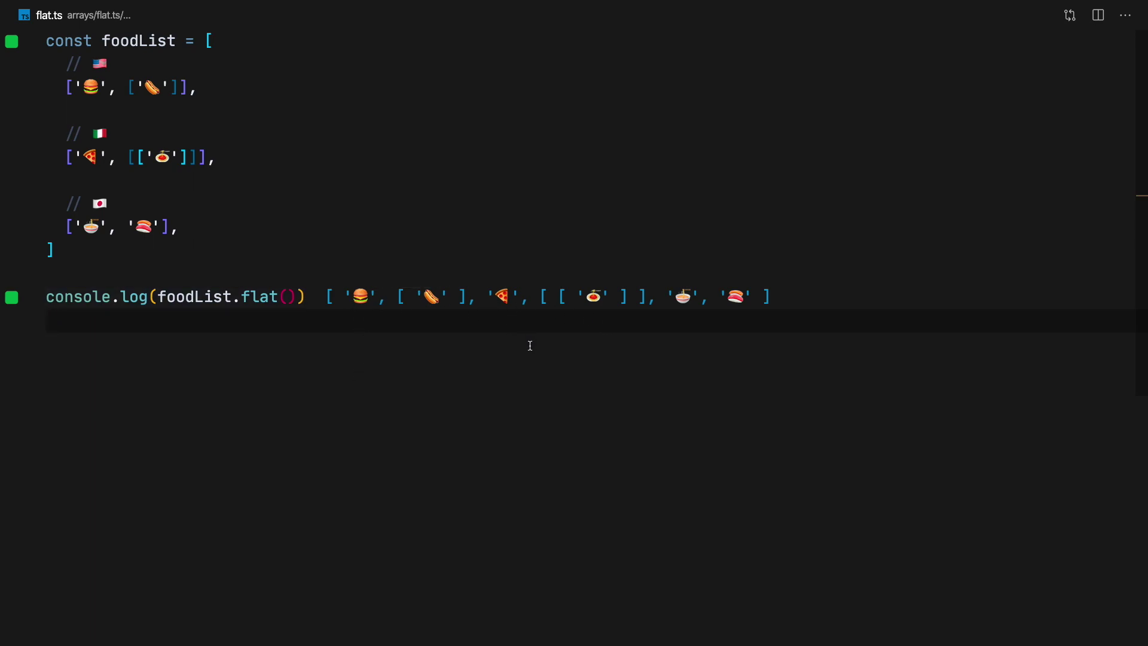
text(lo)
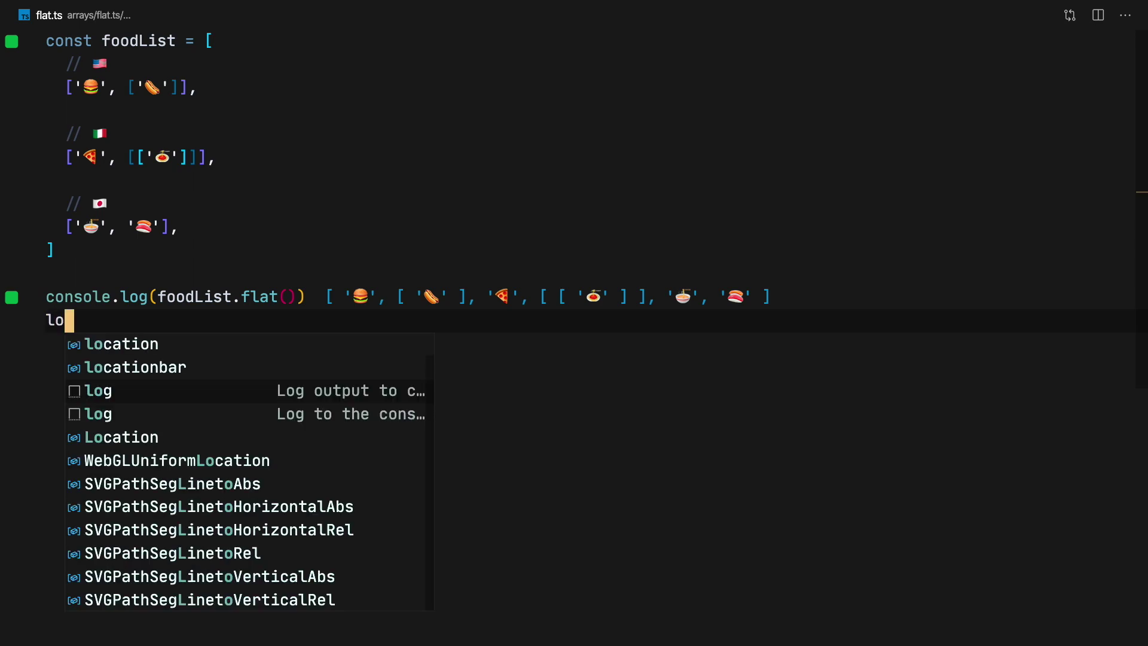
Add console.log(foodList.flat(2)) and show its two-level flattened result inline.
key(Return)
text(foodList.flat(2)
key(Escape)
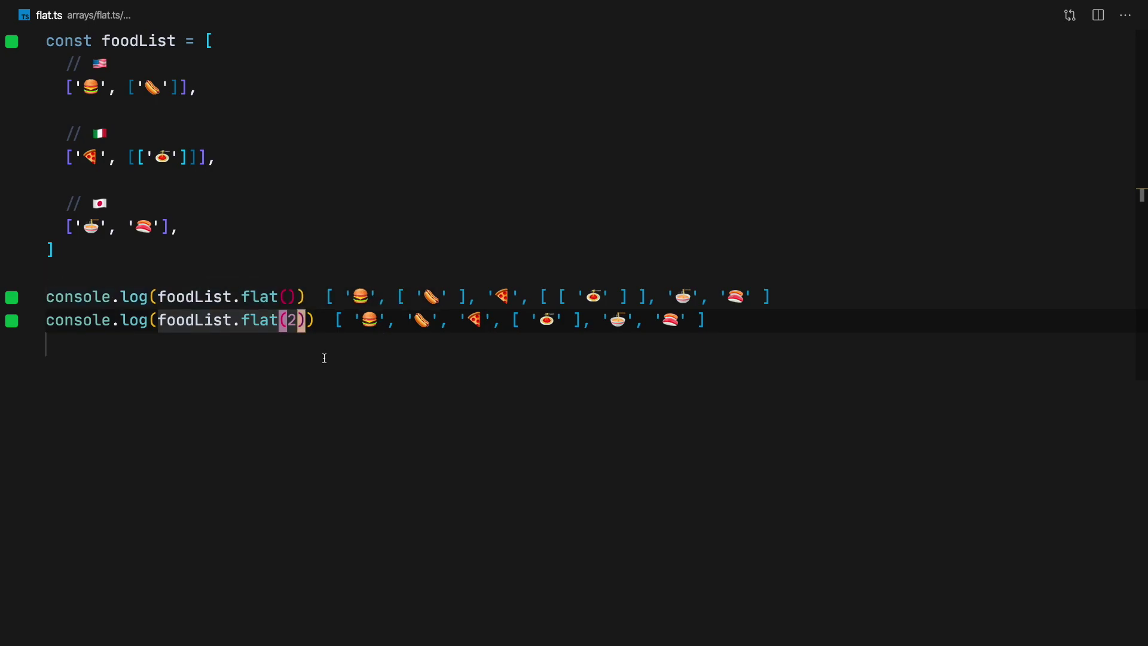
key(End)
Add console.log(foodList.flat(Infinity)) on a new line, showing a fully flat array.
key(Return)
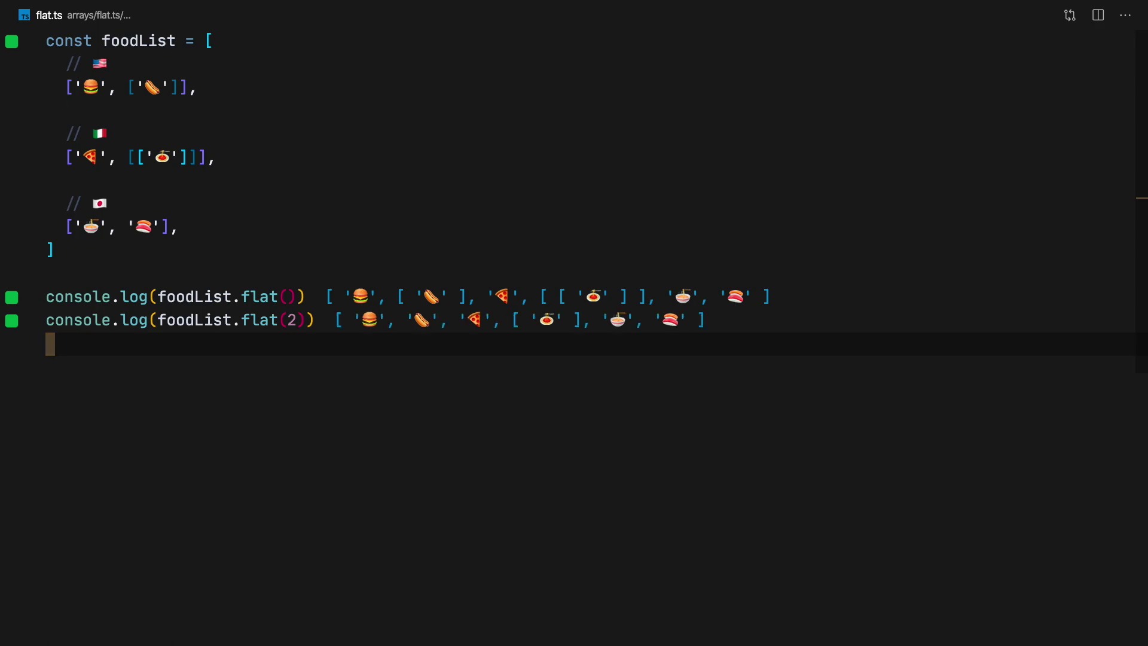
text(log)
key(Return)
text(foodList.fl)
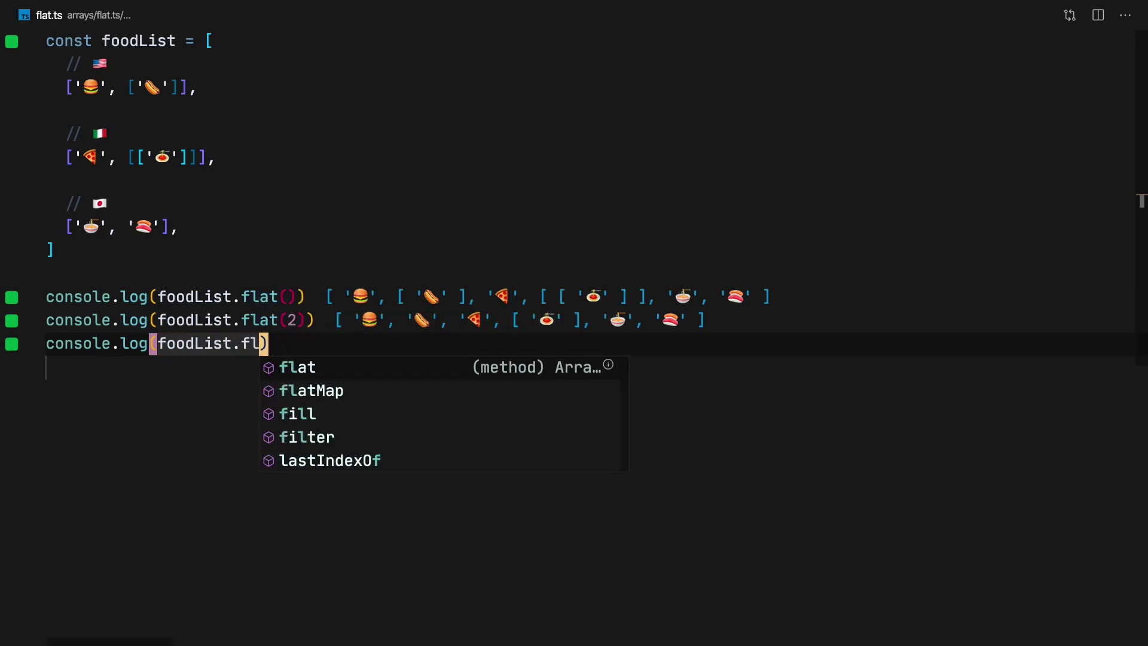
key(Return)
text((Infin)
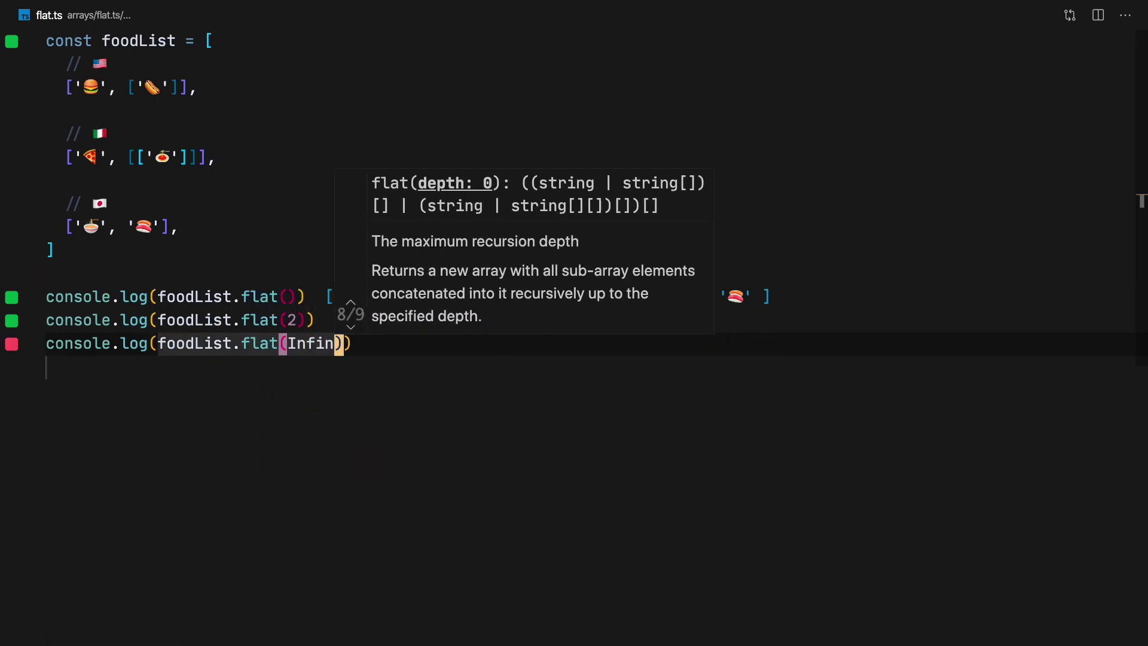
text(ity)
key(Escape)
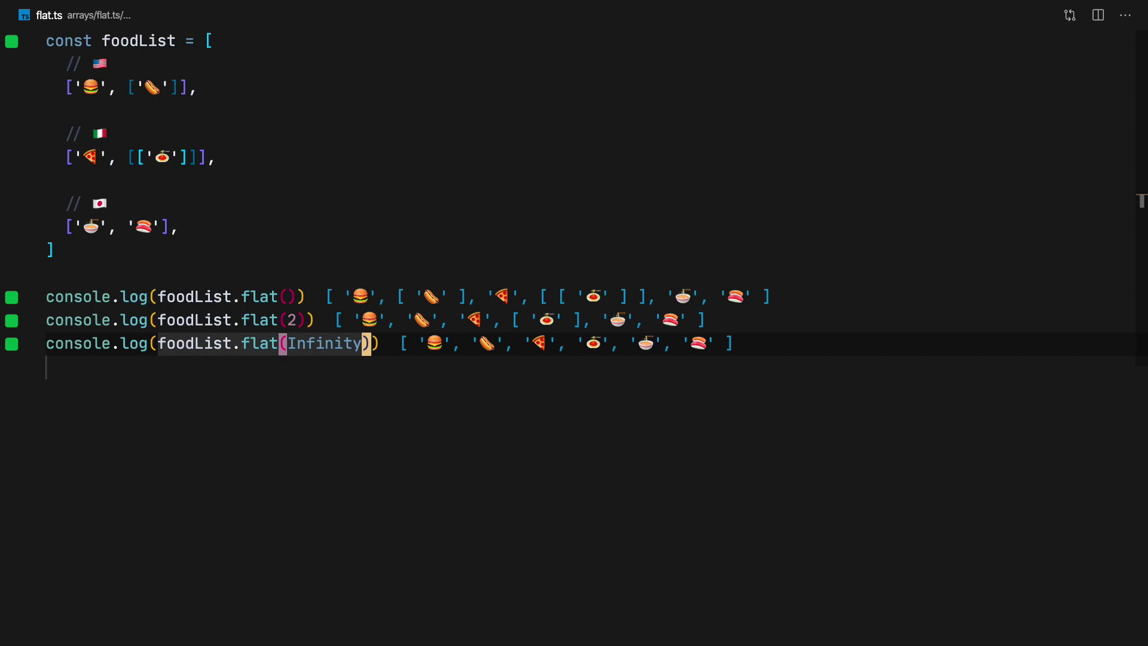